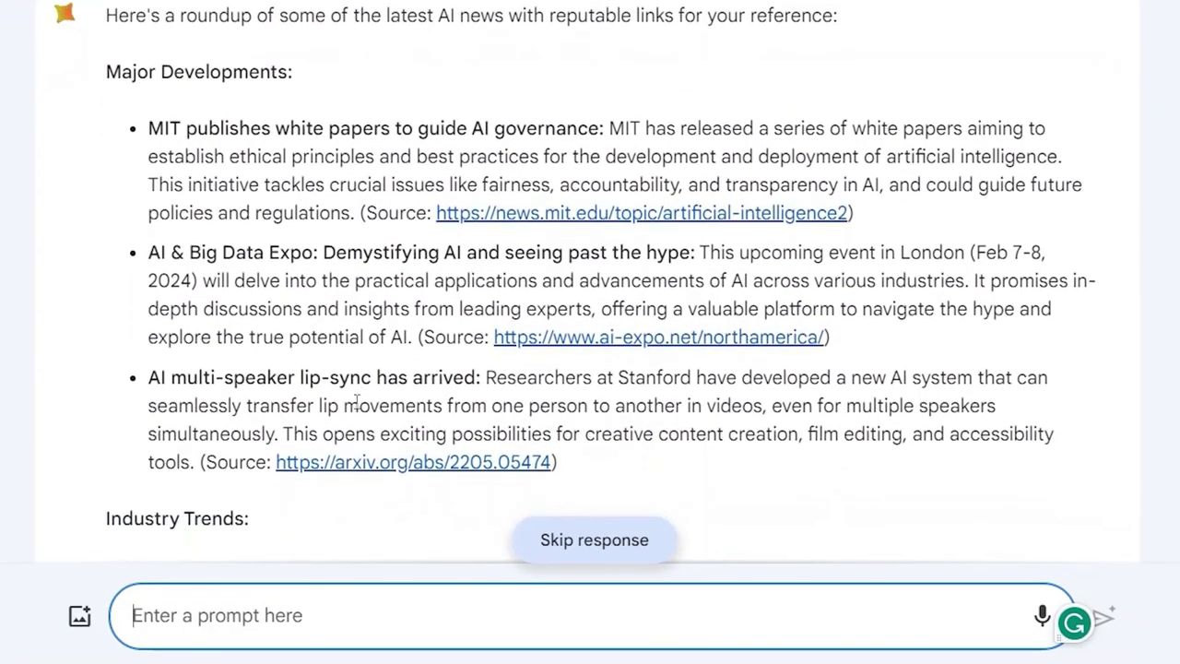
scroll(357, 402, down, 7)
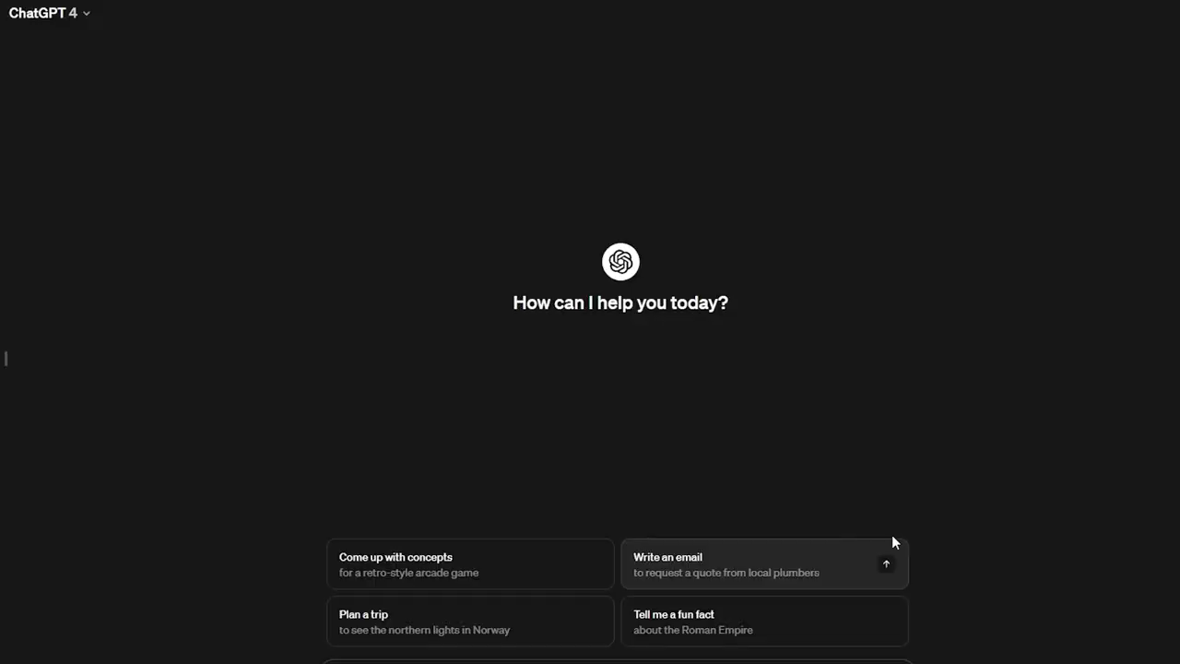
click(890, 542)
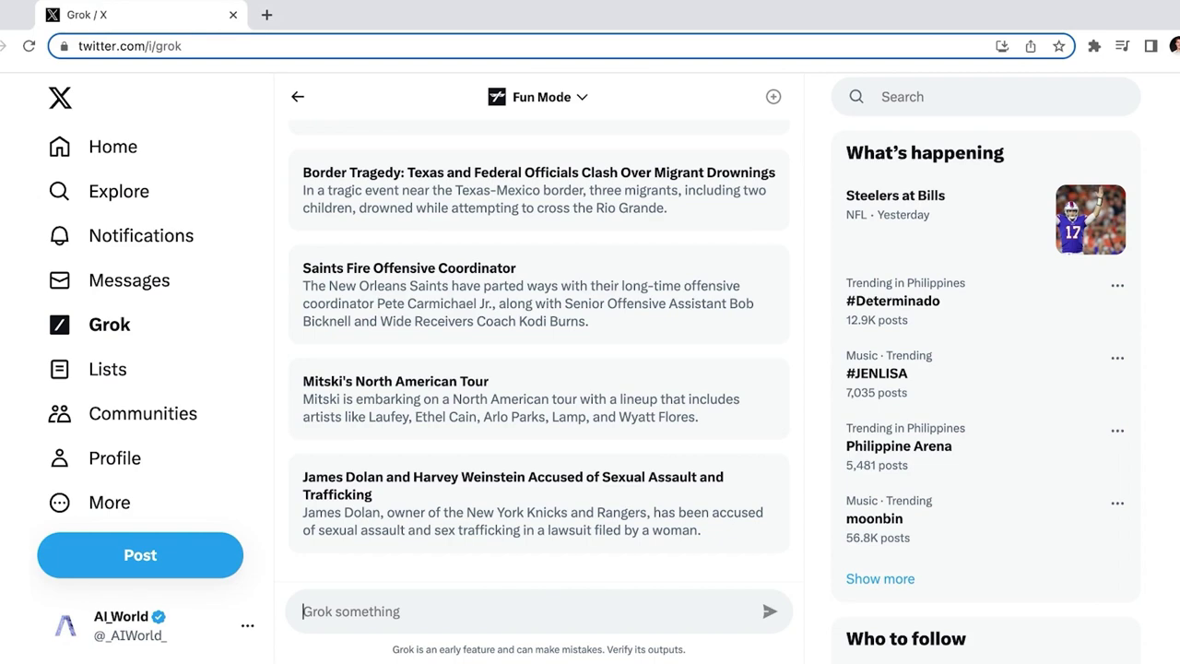
In Grok on X, ask "What are the top performing twitter accounts that talk primarily about AI?"
text(What are the top performing twitter accounts that ta)
key(BackSpace)
text(talk primarily about AI?)
key(Return)
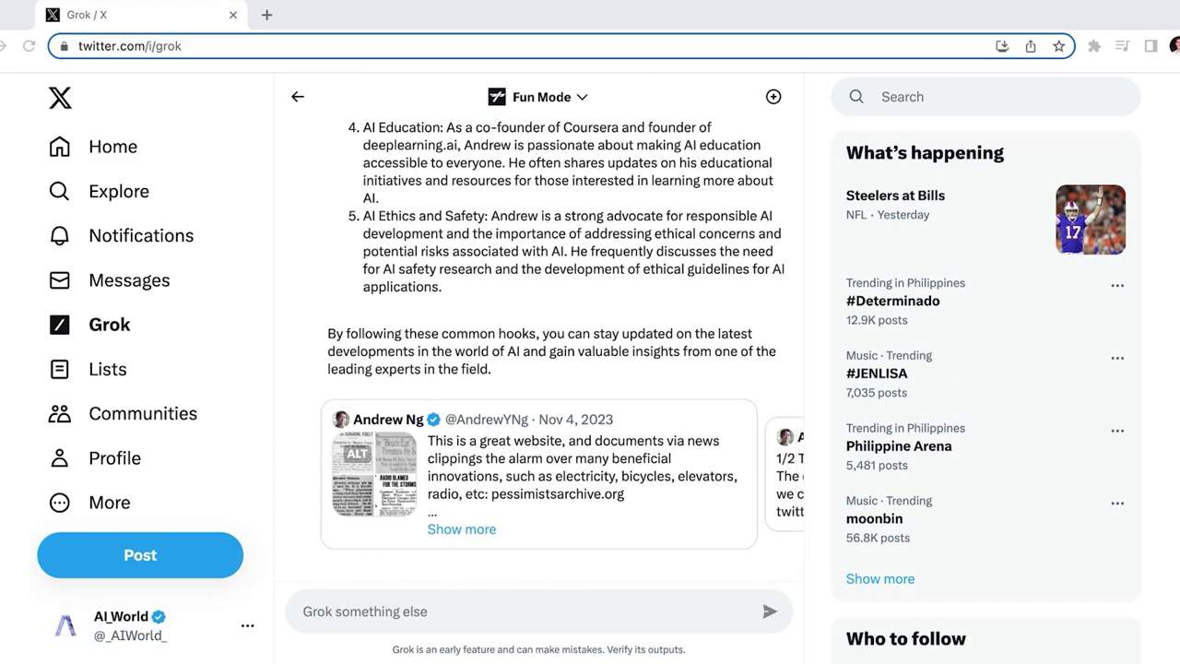
text(By hooks, I meant what are the common speech patterns that @AndrewYNg uses in the first few words of his tweets to hook the audience in and get them to read the entire tweet?)
key(Return)
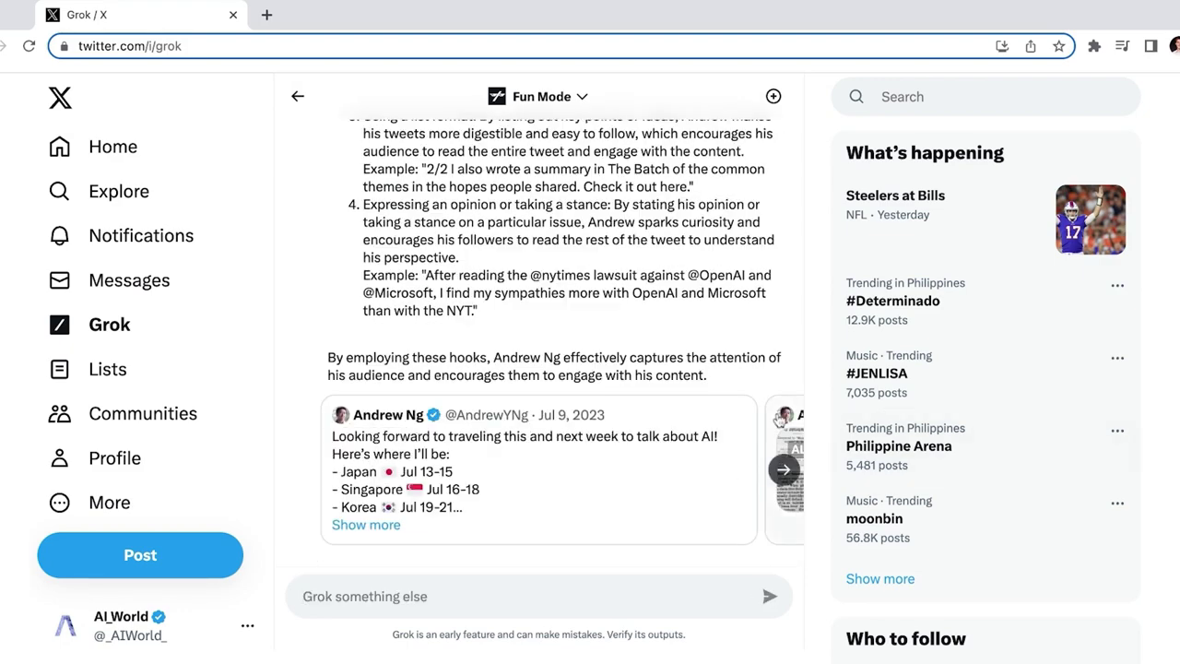
scroll(553, 368, up, 3)
scroll(554, 369, down, 1)
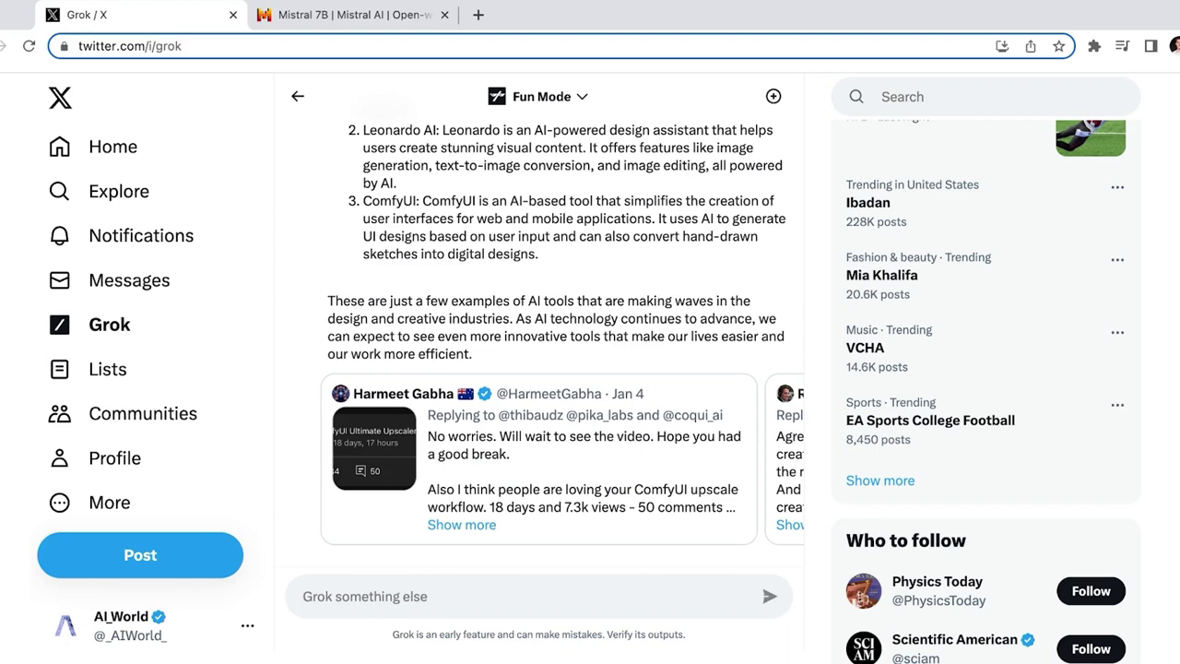
Ask Grok "What are some demographic data points you can provide about the average AI twitter content consumer"
text(a)
key(BackSpace)
text(What are some demographic data points you can provide about the average AI twitter content)
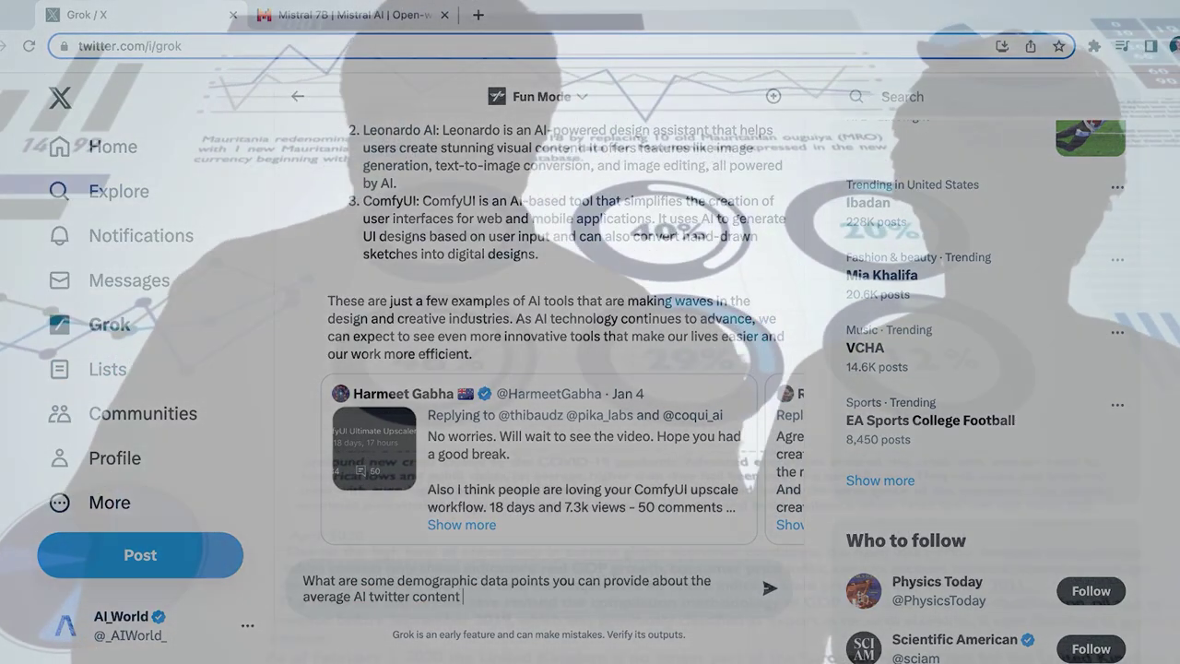
text( consumer)
key(Return)
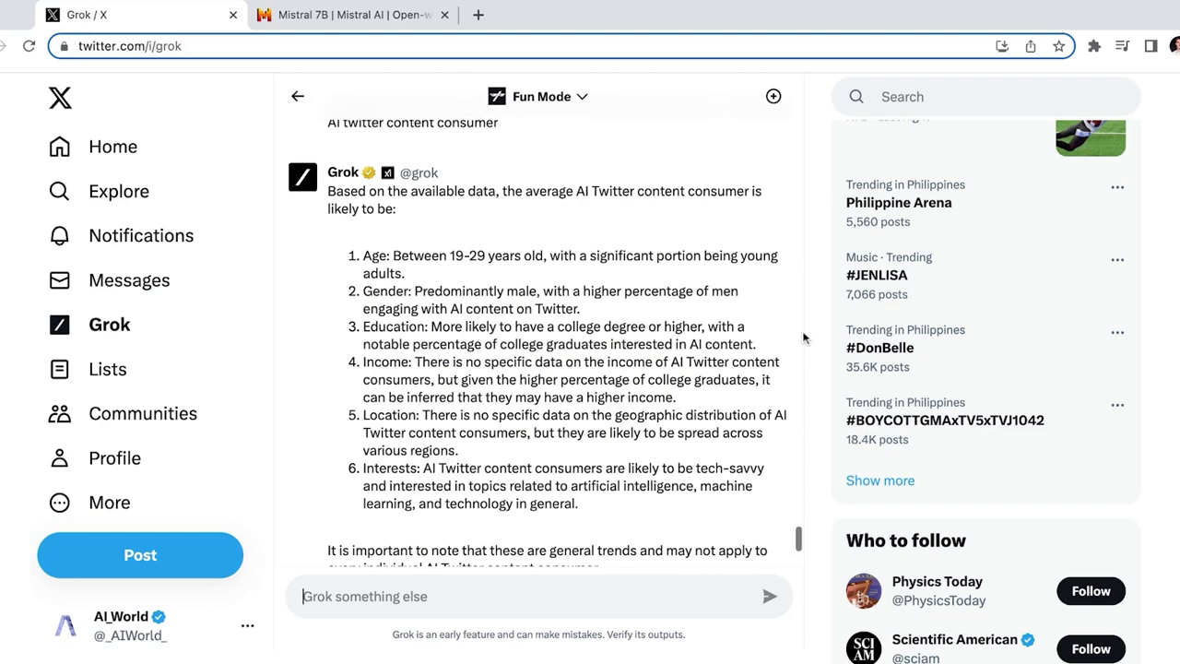
Ask Grok which other topics, not necessarily related to AI, these content consumers are interested in, and read the reply
scroll(803, 339, down, 5)
click(385, 593)
text(what are other topics not necessarily related to AI)
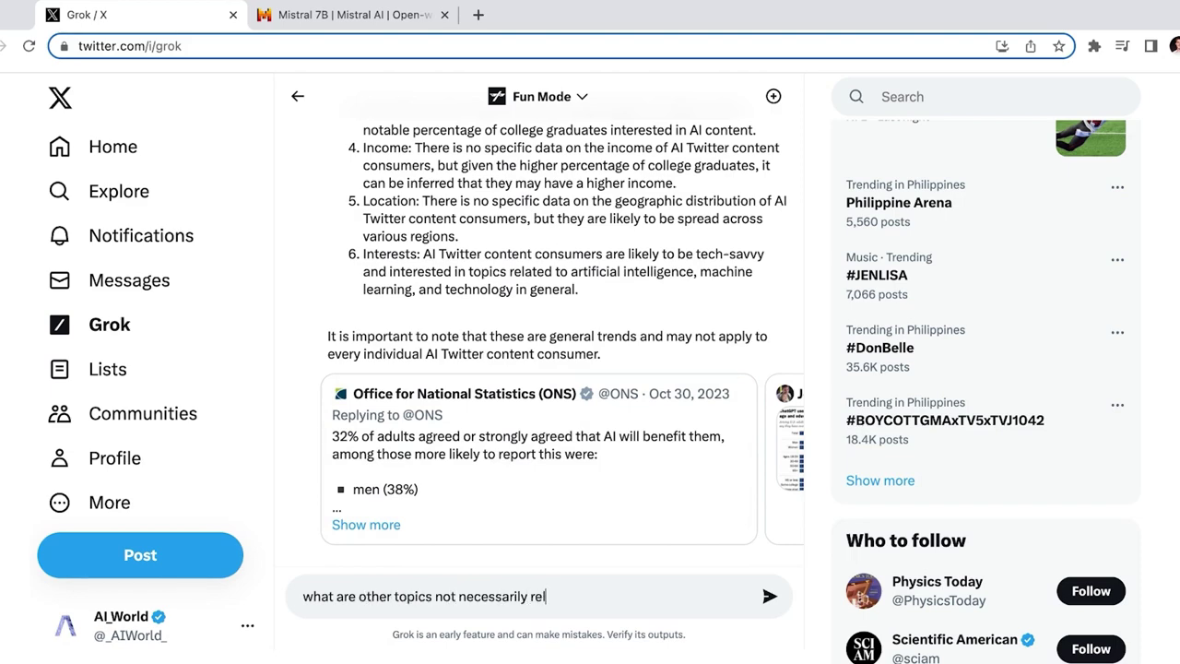
key(BackSpace)
text(, that they a)
key(BackSpace)
key(BackSpace)
text('re interested in?)
key(Return)
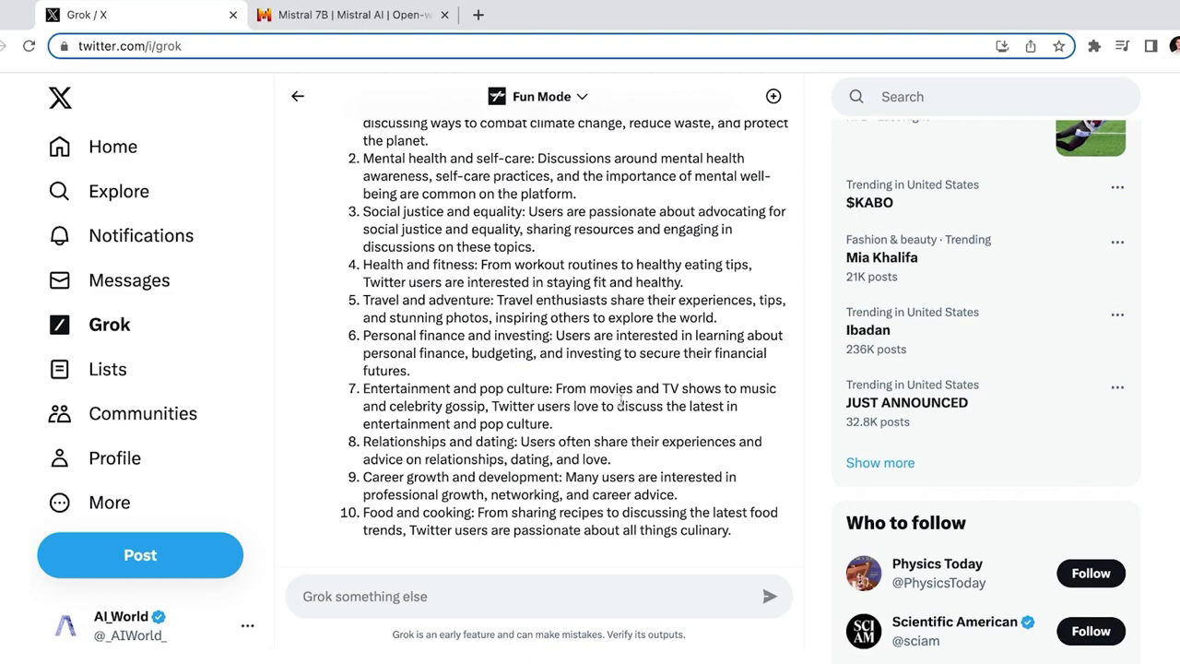
scroll(469, 406, down, 1)
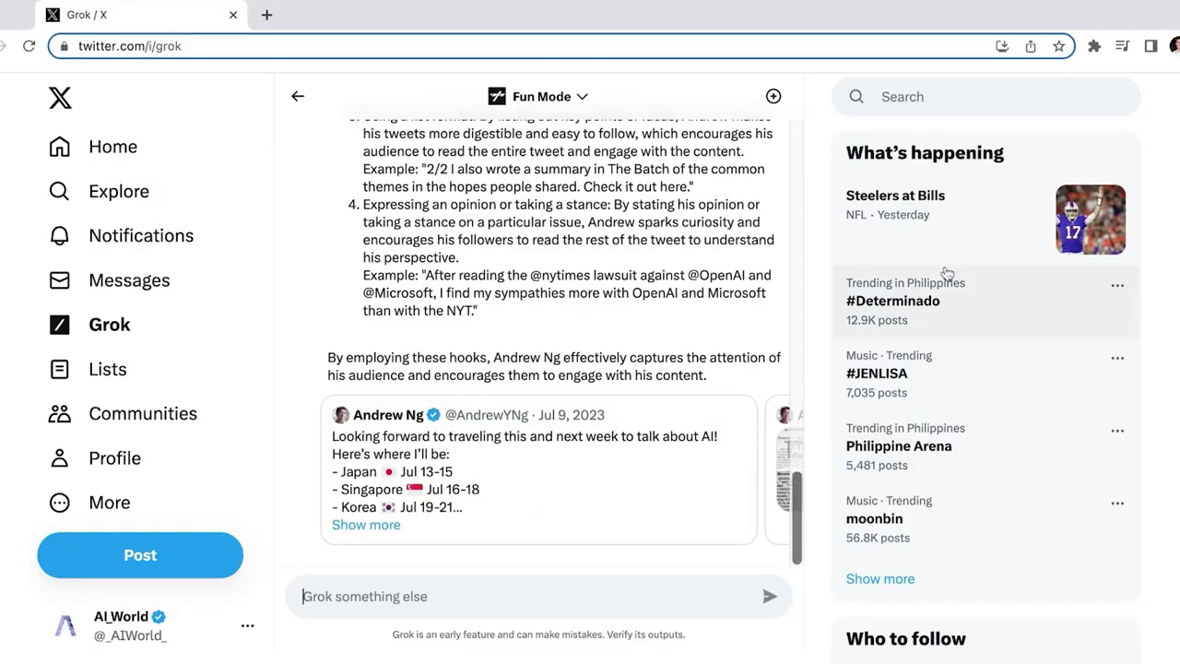
Ask Grok "What are some trending topics in the AI space?" and browse the posts cited below the answer
text(What are some trending topics in the AI )
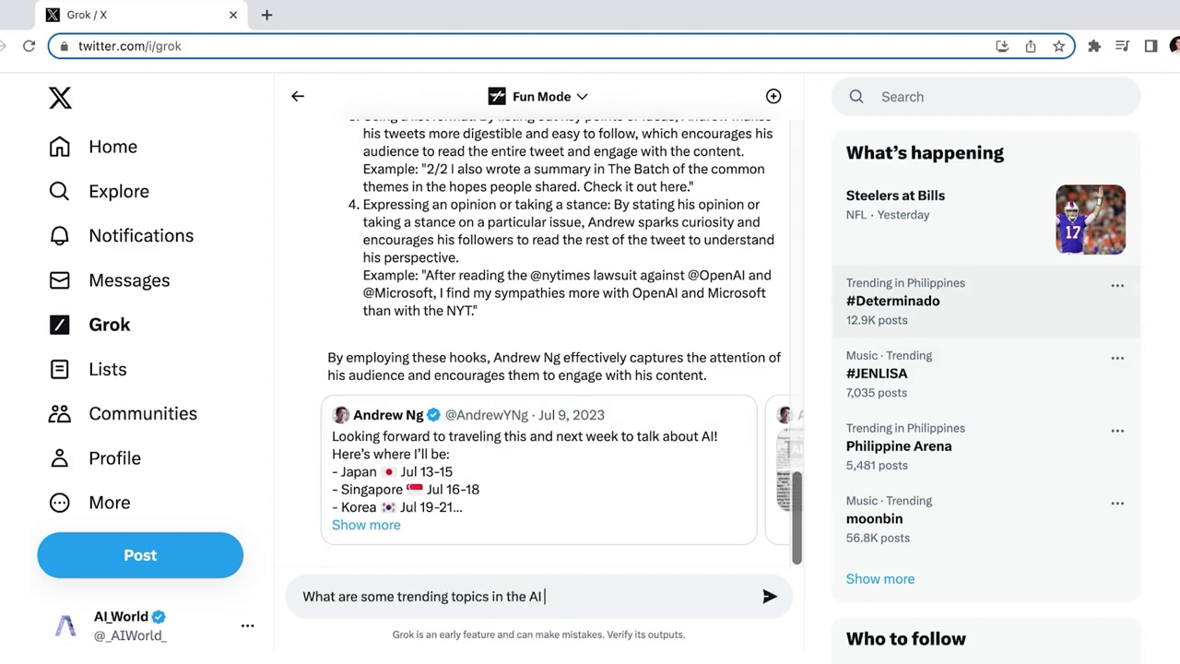
text(space?)
key(Return)
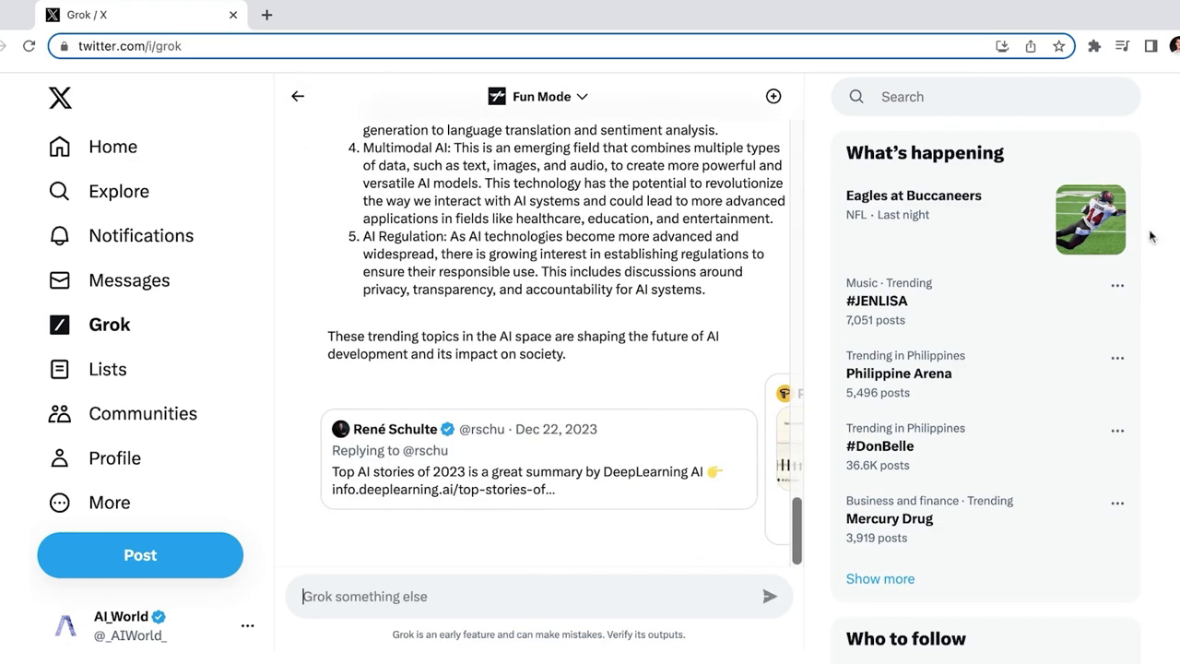
click(784, 458)
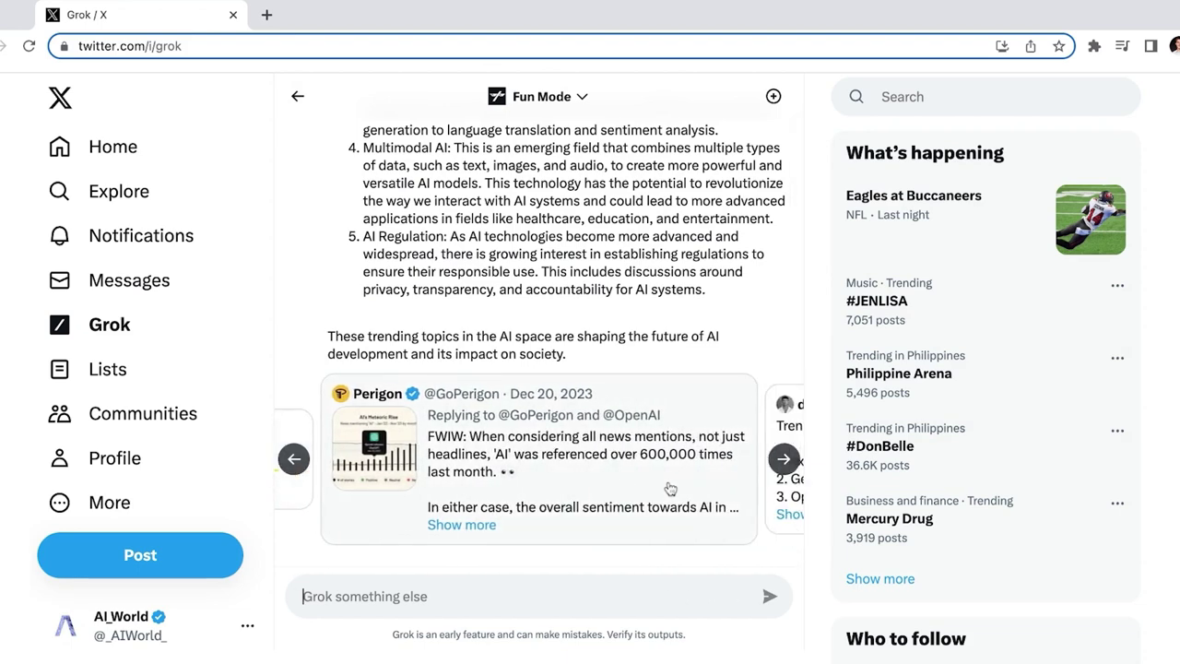
click(784, 459)
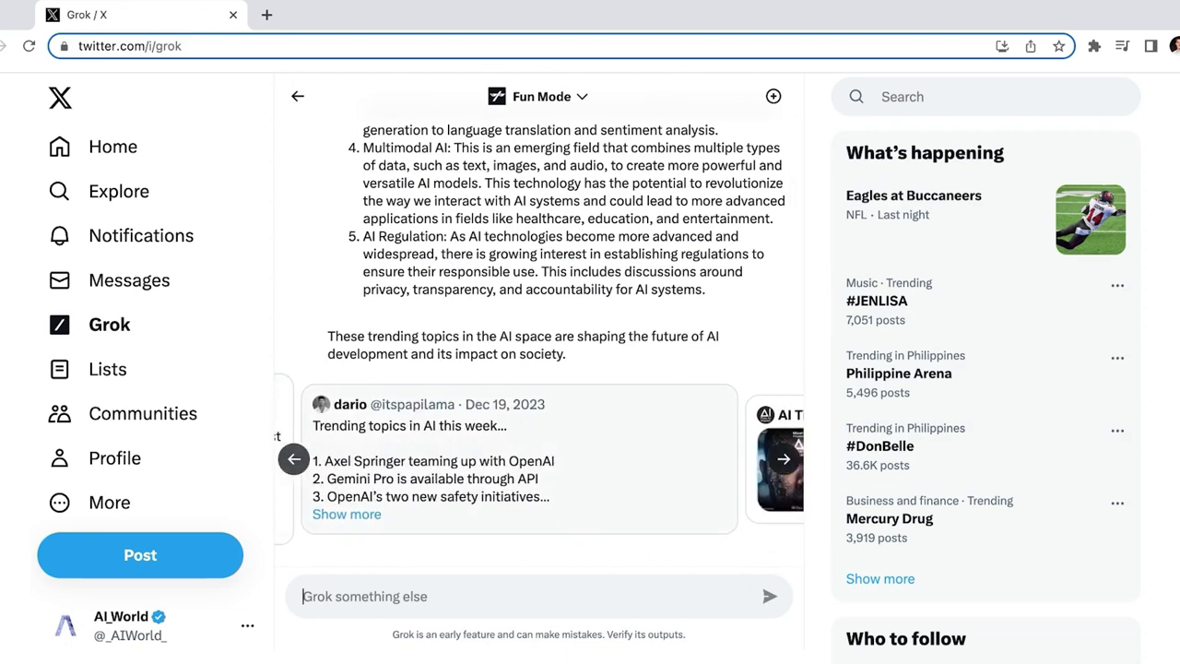
Ask Grok to be more specific and name the best 3 trending AI topics to write about right now for a chance to go viral
text(Can you be more specific? What are the best 3 trending AI topics to write about right now for a chance to go viral?)
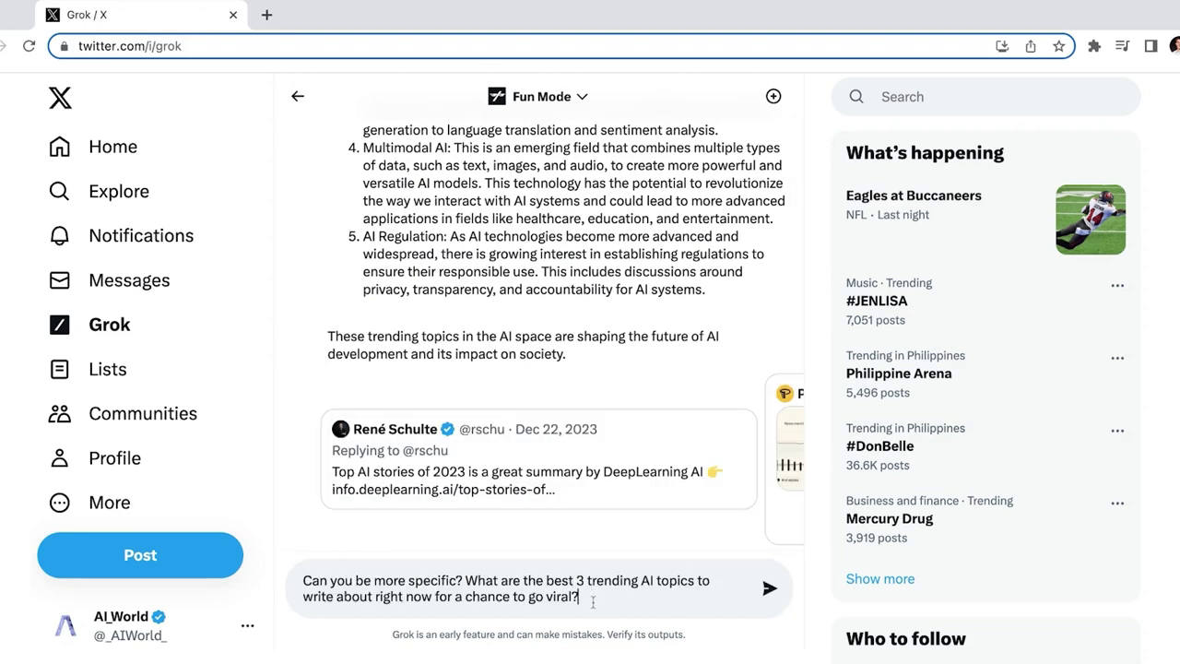
key(Return)
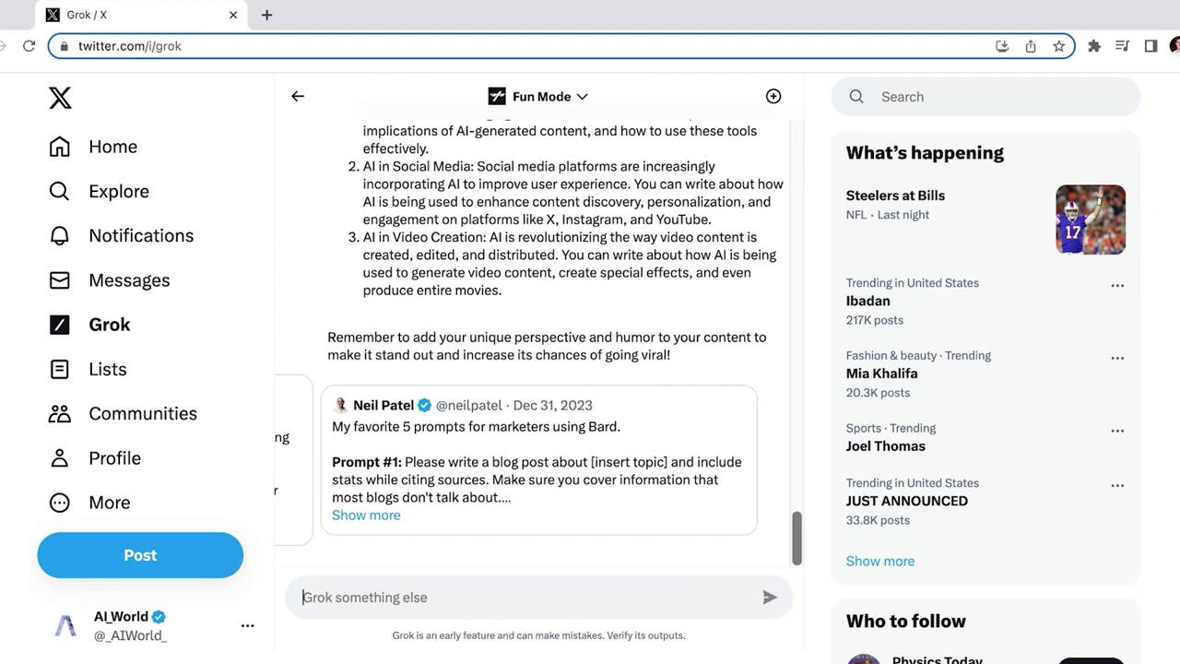
Ask Grok which AI tools seem to have a lack of understanding and might need a tutorial, and browse the answer's cited posts
text(Wh)
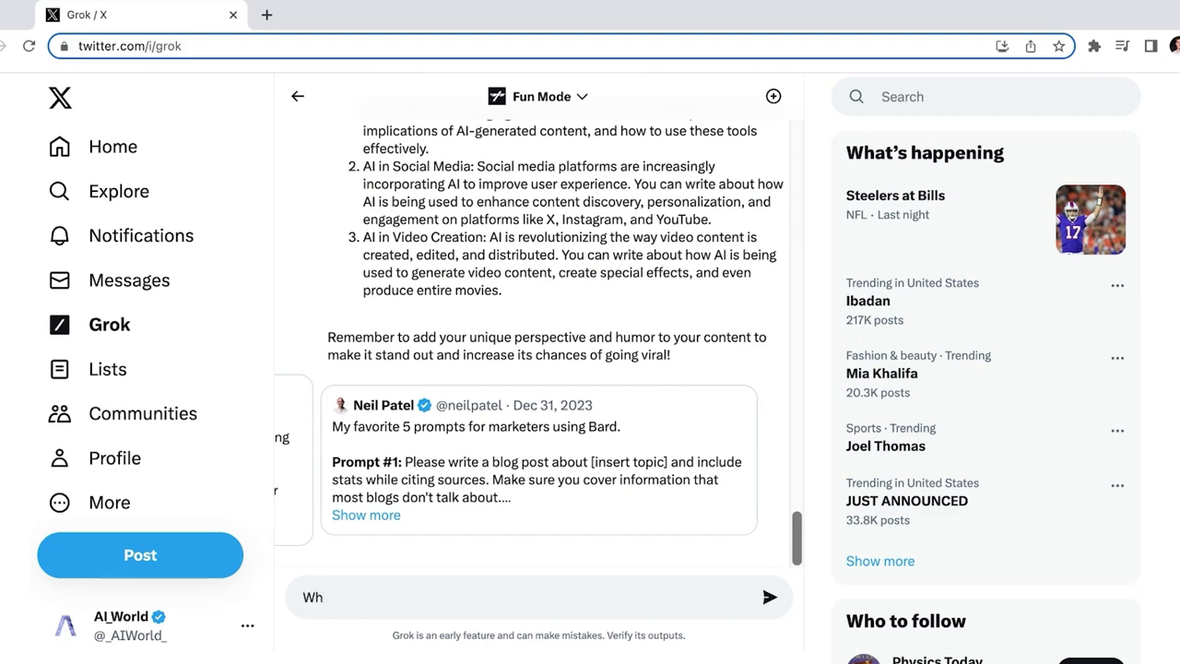
text(at ai)
key(BackSpace)
key(BackSpace)
key(Right)
key(Right)
key(Right)
key(Right)
text(AI tools)
text(seem to have a lack of understanding? In other words, which AI tools )
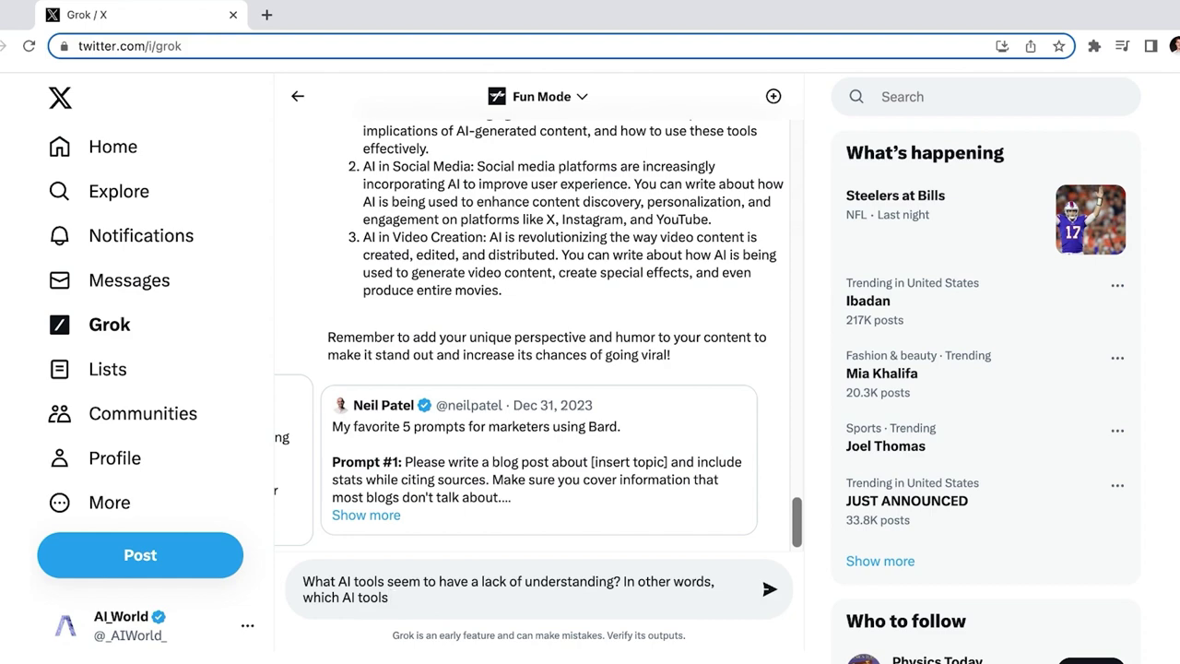
text(might need a tutorial?)
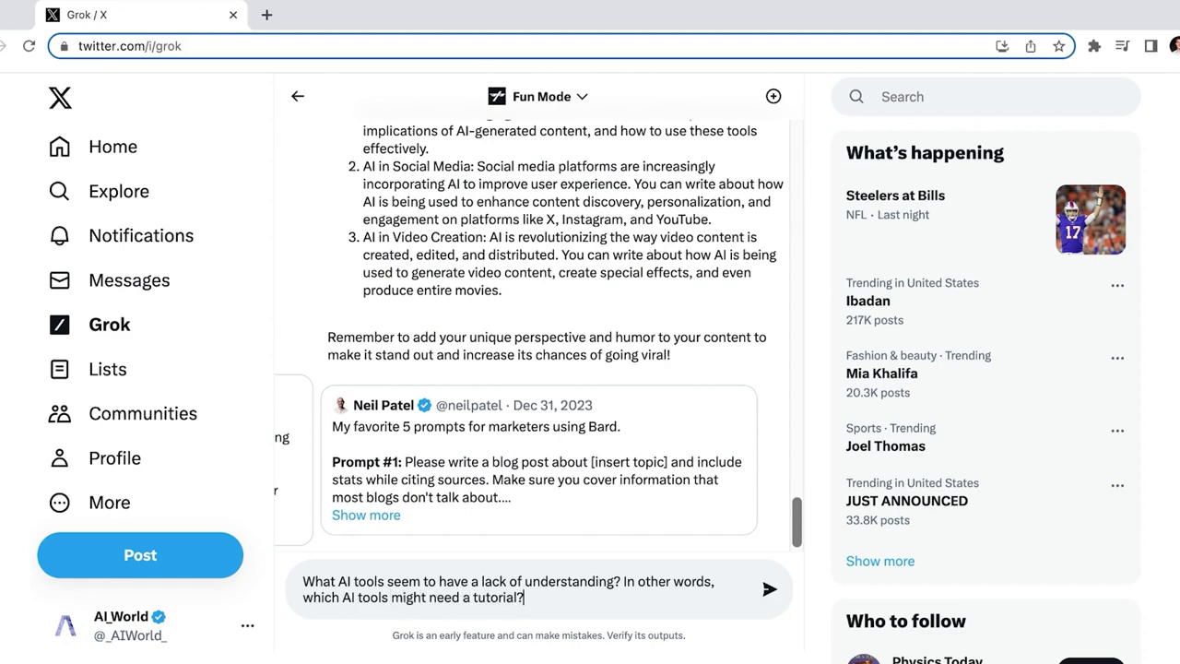
key(Return)
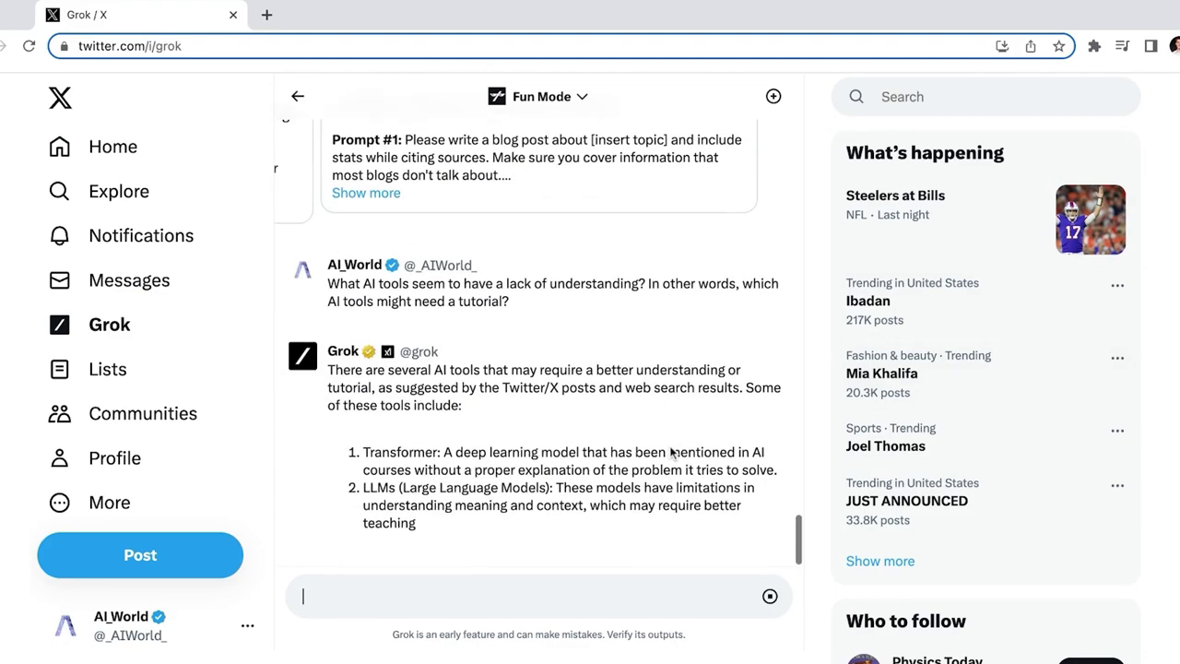
scroll(546, 509, up, 3)
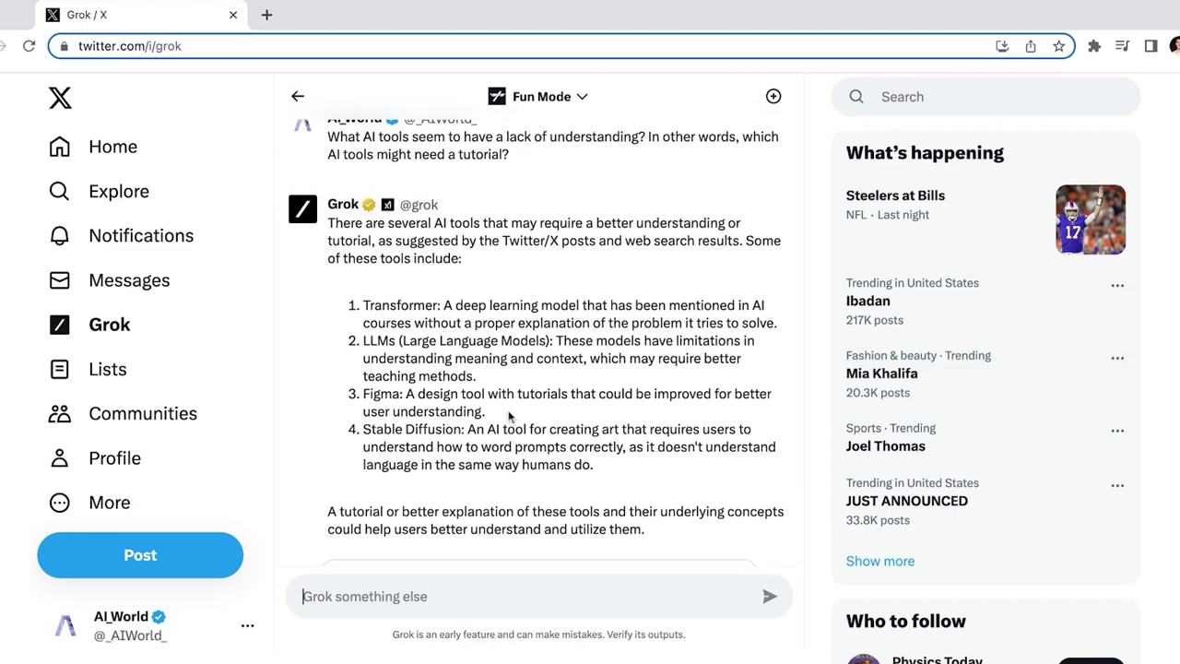
scroll(502, 422, down, 1)
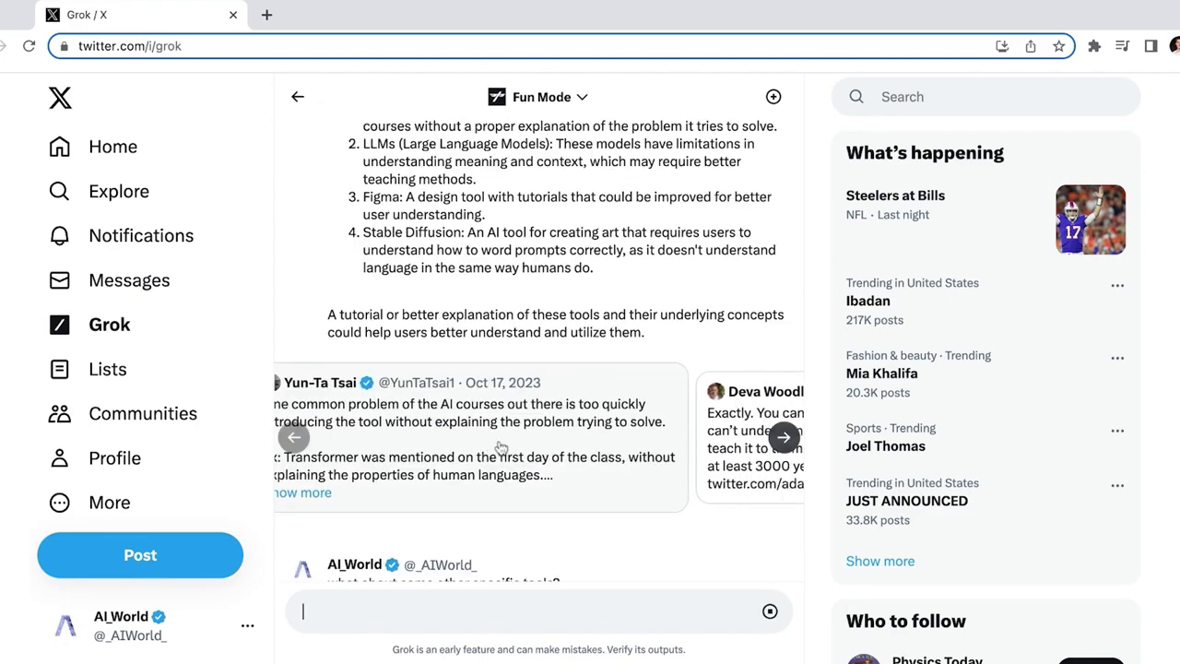
scroll(534, 466, right, 5)
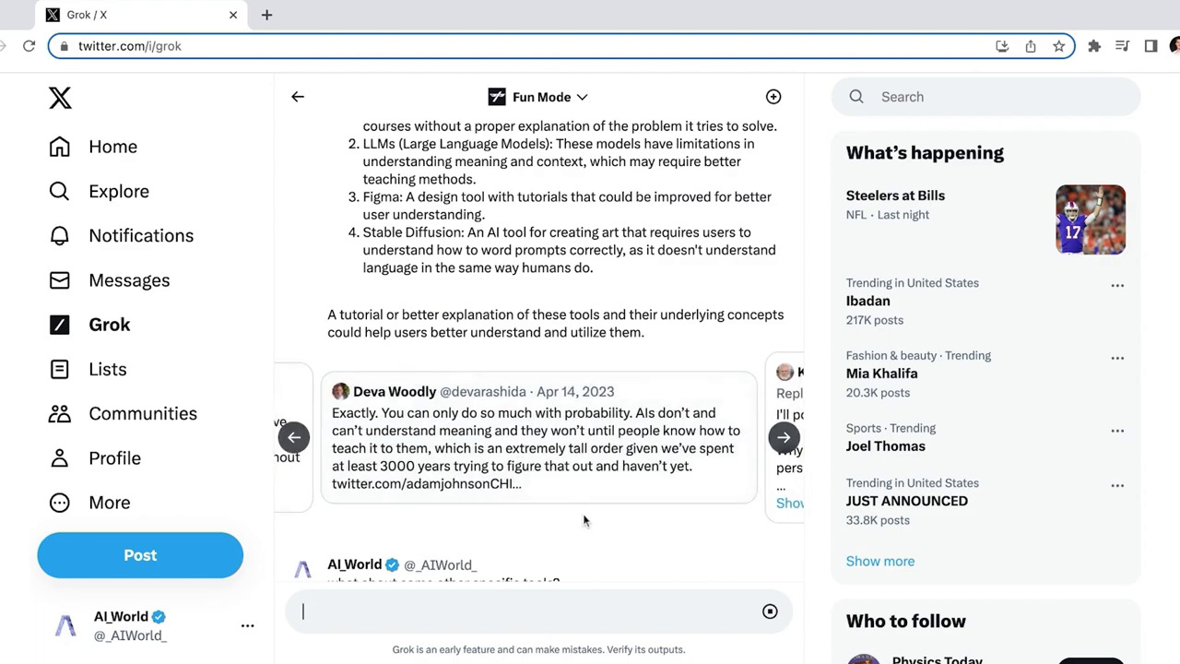
scroll(584, 516, right, 8)
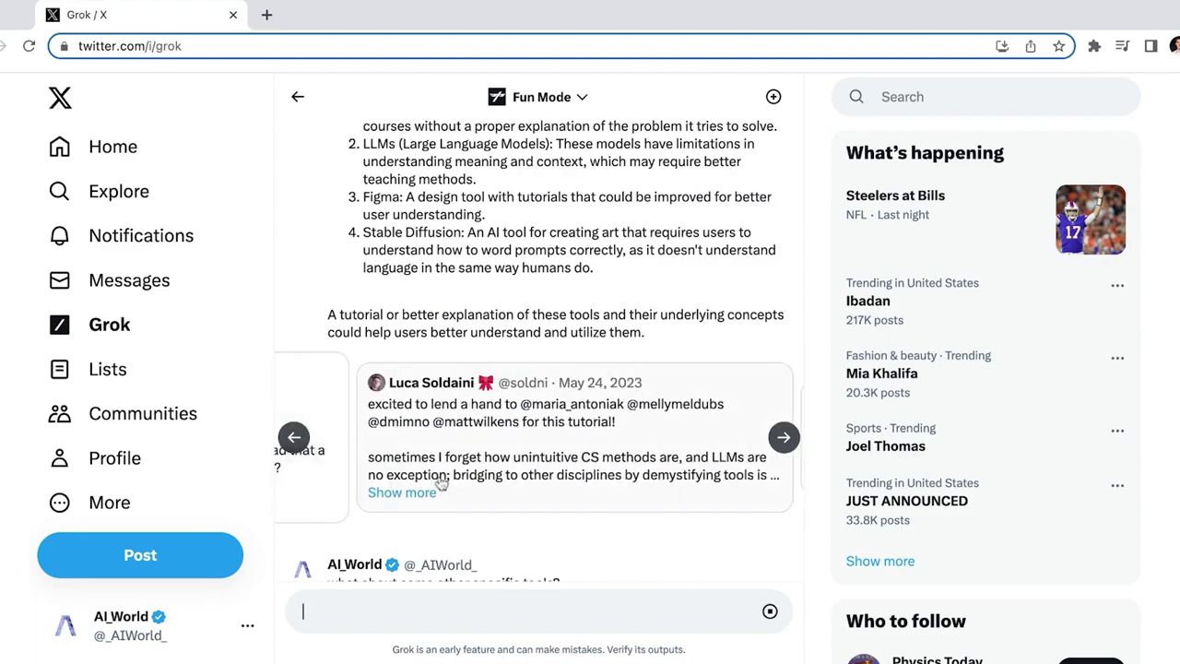
Ask Grok "Which AI Tools have the most positive sentiment, in terms of negative vs positive tweets?" and review the answer
text(Which)
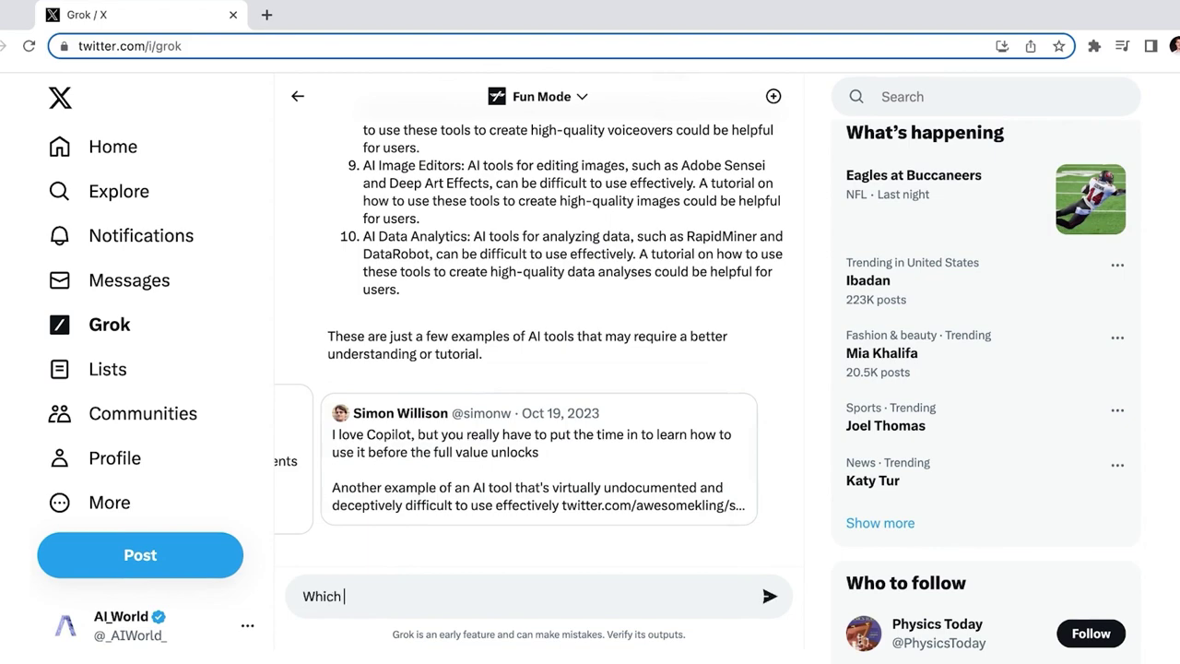
text( AI Tools have the most positive)
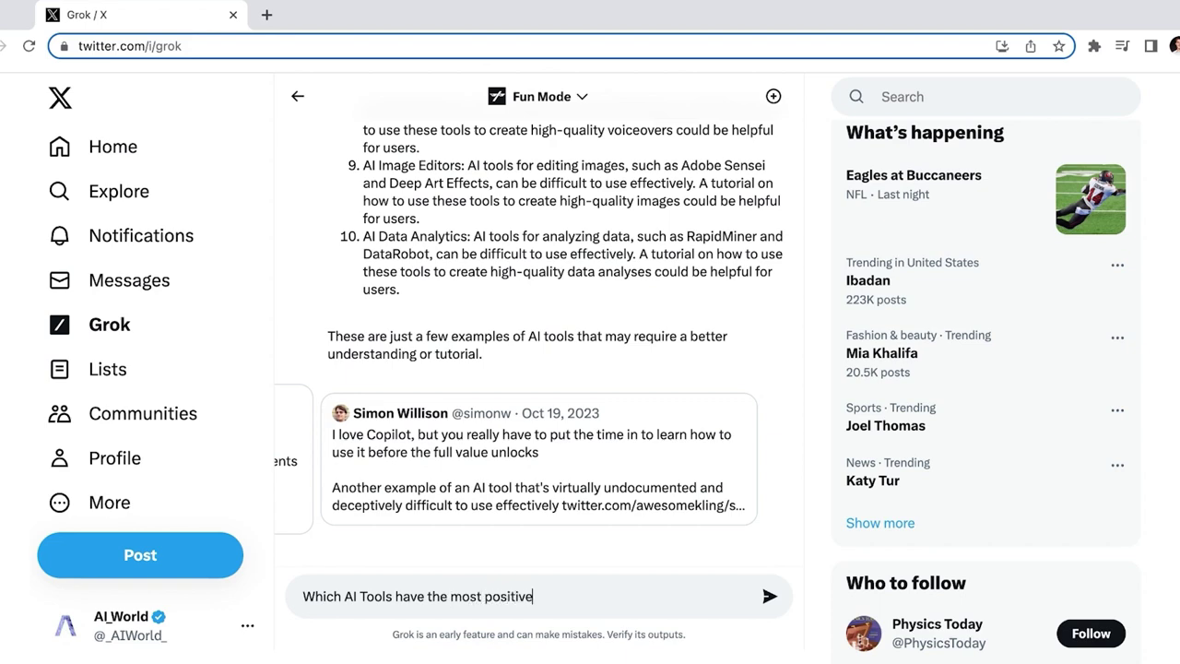
text( sentiment, in terms of negat)
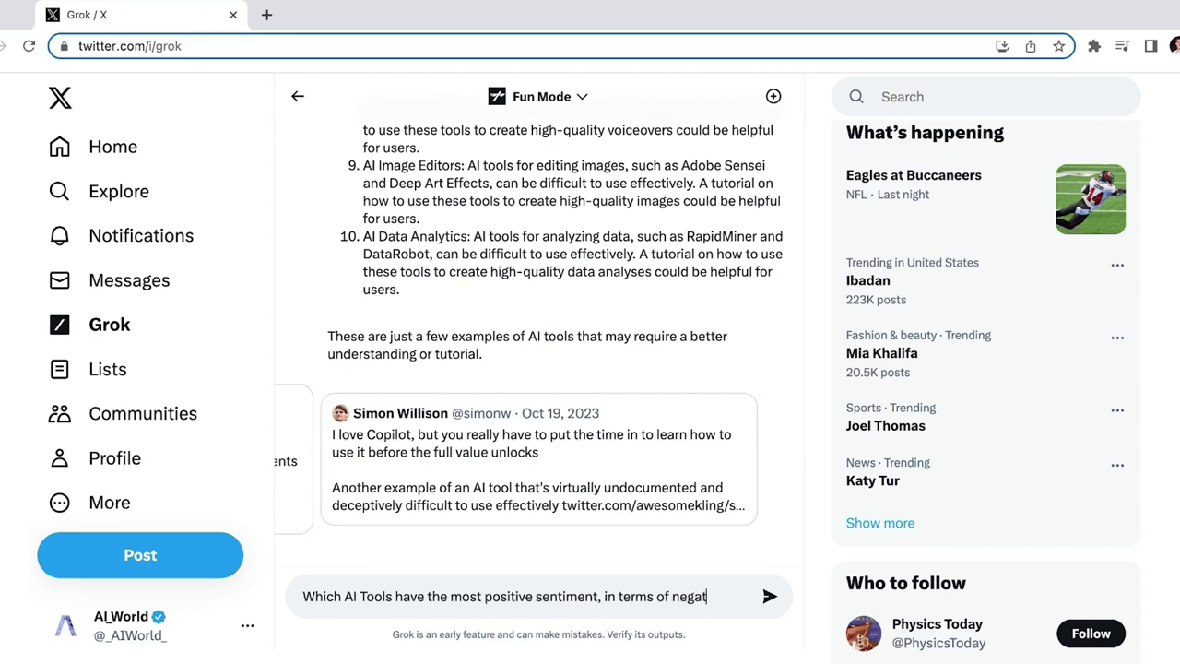
text(vs positive tweets?)
key(Return)
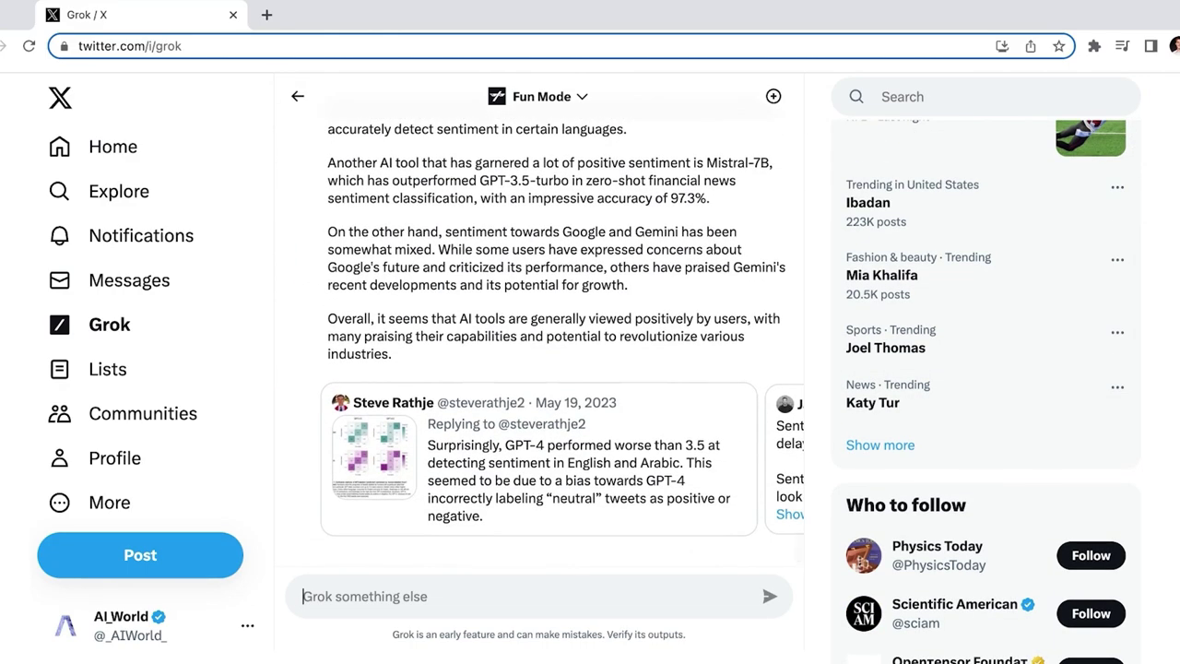
scroll(539, 341, up, 10)
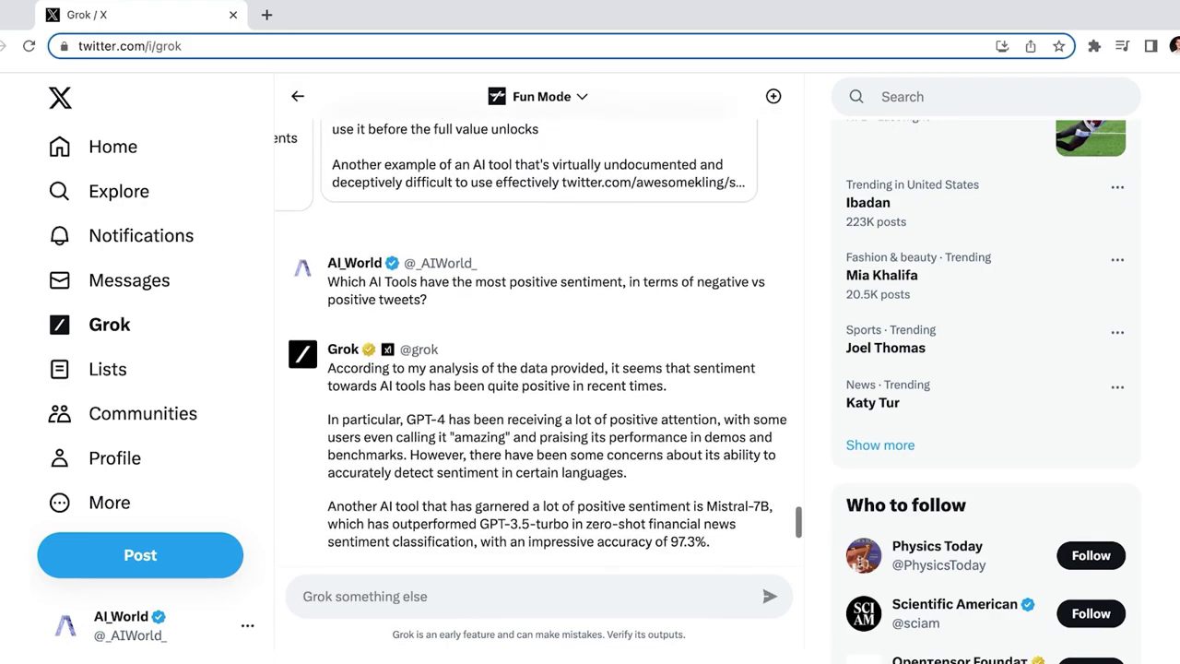